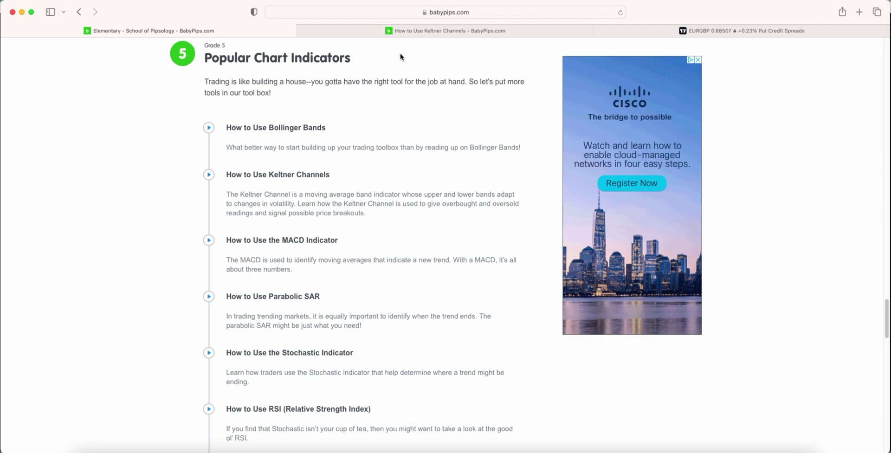
Switch to the 'How to Use Keltner Channels - BabyPips.com' lesson tab
{"action": "left_click", "coordinate": [410, 29]}
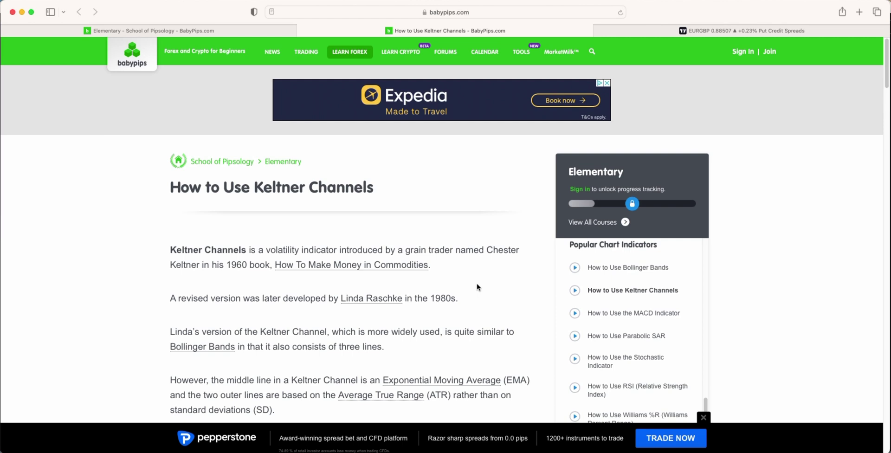
Highlight the Average True Range passage in the intro, then continue to the USD/CHF chart
{"action": "scroll", "coordinate": [478, 288], "scroll_direction": "down", "scroll_amount": 2}
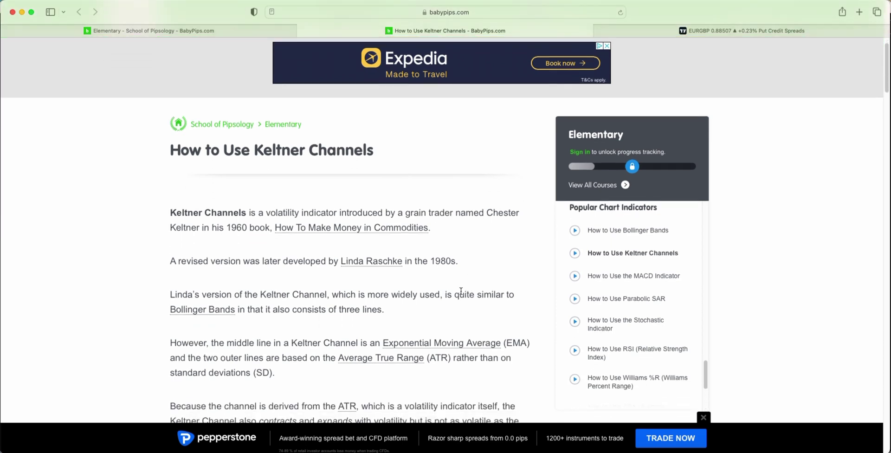
{"action": "scroll", "coordinate": [459, 293], "scroll_direction": "down", "scroll_amount": 1}
{"action": "scroll", "coordinate": [460, 294], "scroll_direction": "down", "scroll_amount": 1}
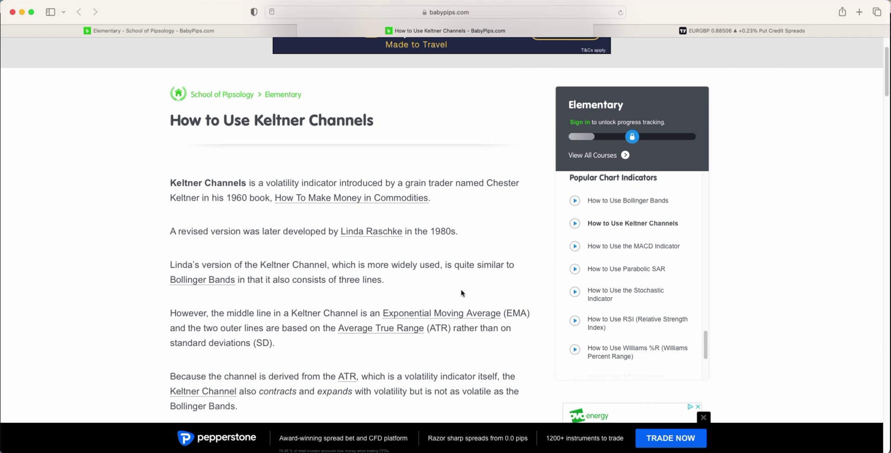
{"action": "left_click_drag", "start_coordinate": [287, 327], "coordinate": [477, 331]}
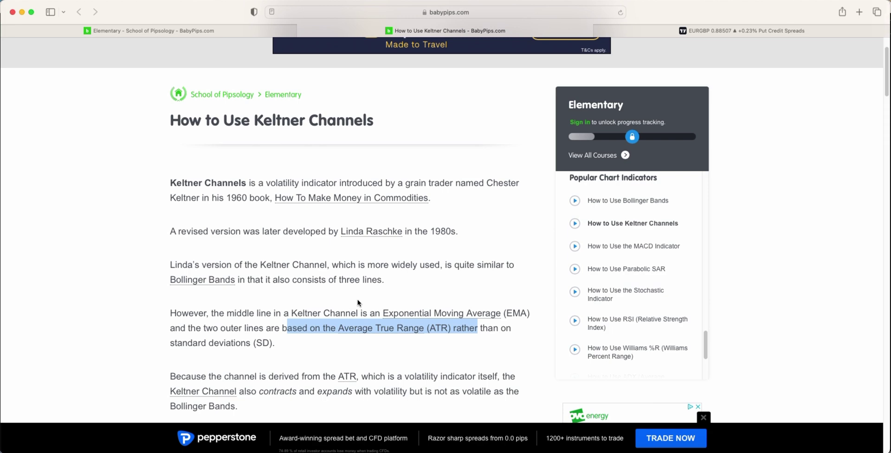
{"action": "scroll", "coordinate": [361, 302], "scroll_direction": "down", "scroll_amount": 10}
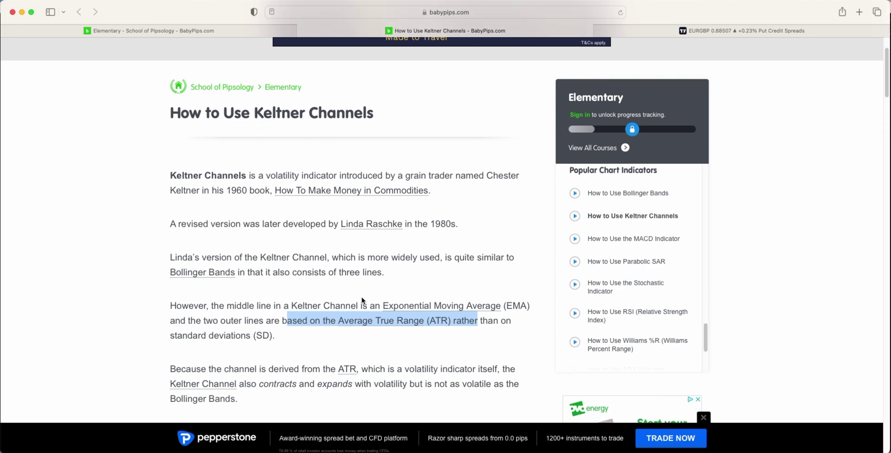
Scroll past the uptrend, downtrend and breakout charts to the Next Lesson button
{"action": "scroll", "coordinate": [366, 304], "scroll_direction": "down", "scroll_amount": 3}
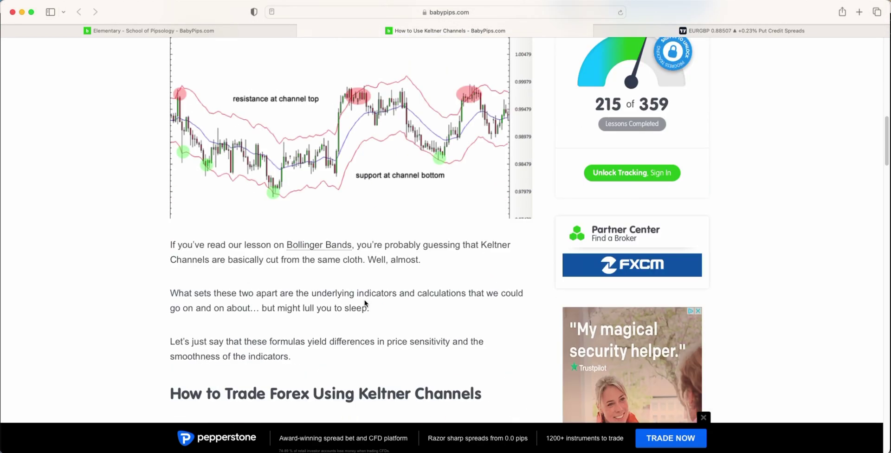
{"action": "scroll", "coordinate": [364, 238], "scroll_direction": "up", "scroll_amount": 1}
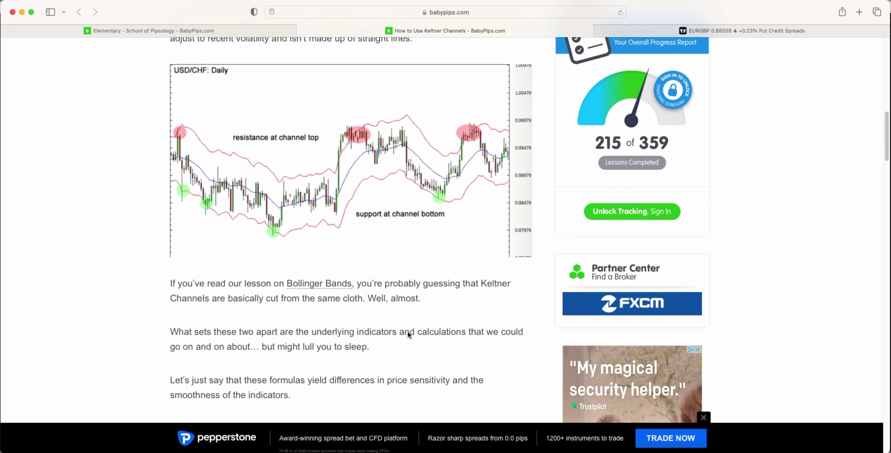
{"action": "scroll", "coordinate": [408, 334], "scroll_direction": "down", "scroll_amount": 5}
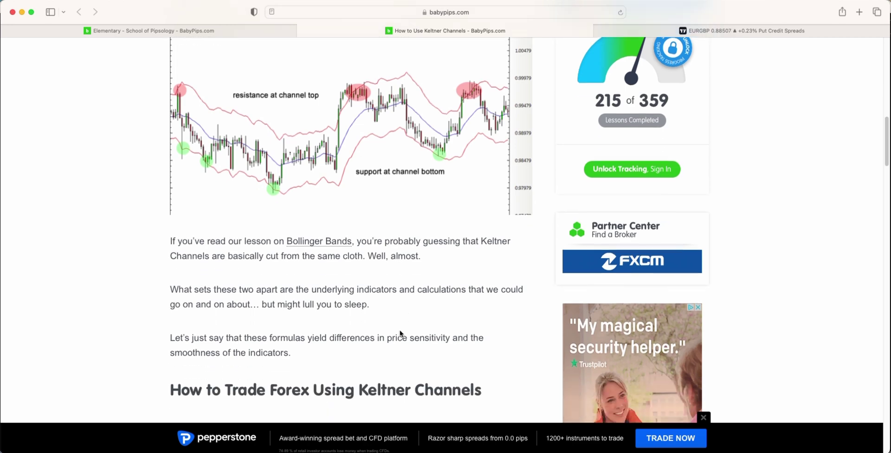
{"action": "scroll", "coordinate": [401, 318], "scroll_direction": "down", "scroll_amount": 12}
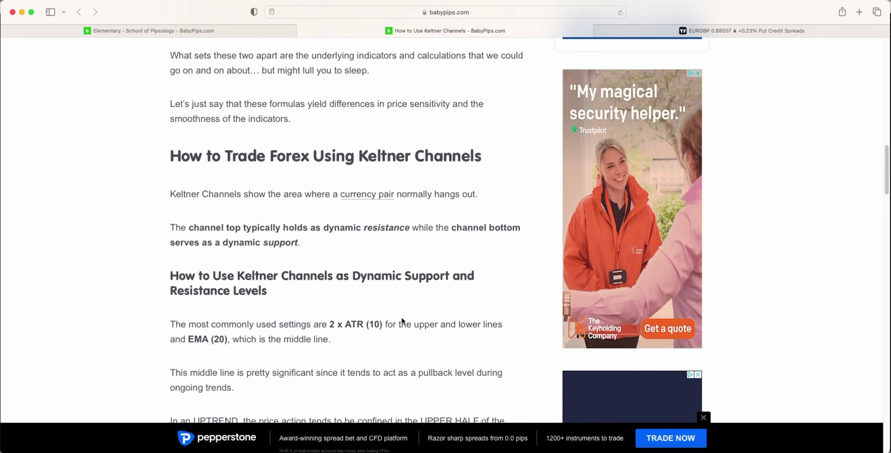
{"action": "scroll", "coordinate": [404, 322], "scroll_direction": "down", "scroll_amount": 4}
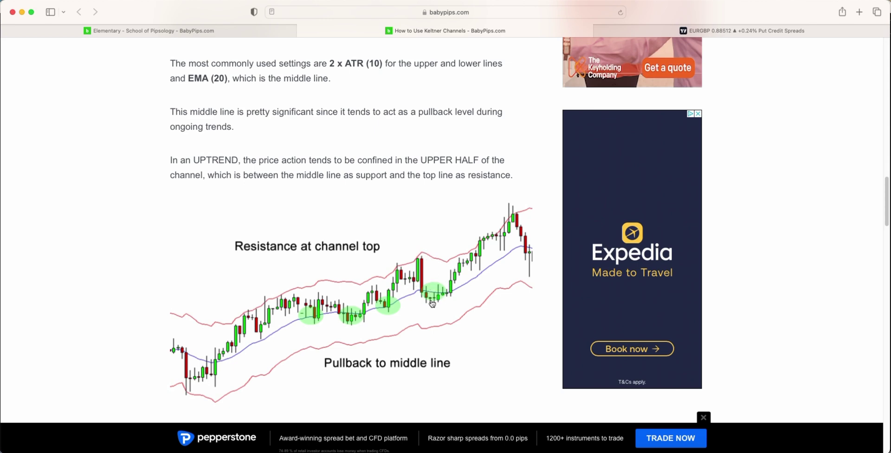
{"action": "scroll", "coordinate": [429, 288], "scroll_direction": "down", "scroll_amount": 1}
{"action": "scroll", "coordinate": [429, 288], "scroll_direction": "down", "scroll_amount": 8}
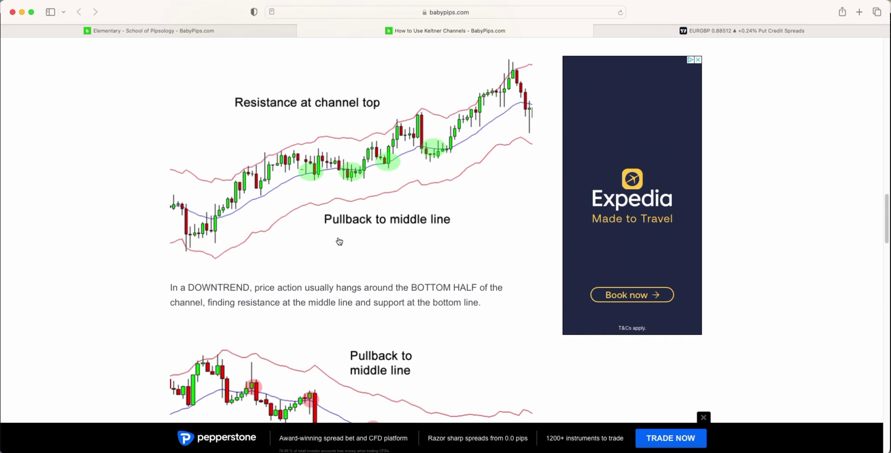
{"action": "scroll", "coordinate": [431, 234], "scroll_direction": "up", "scroll_amount": 1}
{"action": "scroll", "coordinate": [440, 239], "scroll_direction": "down", "scroll_amount": 3}
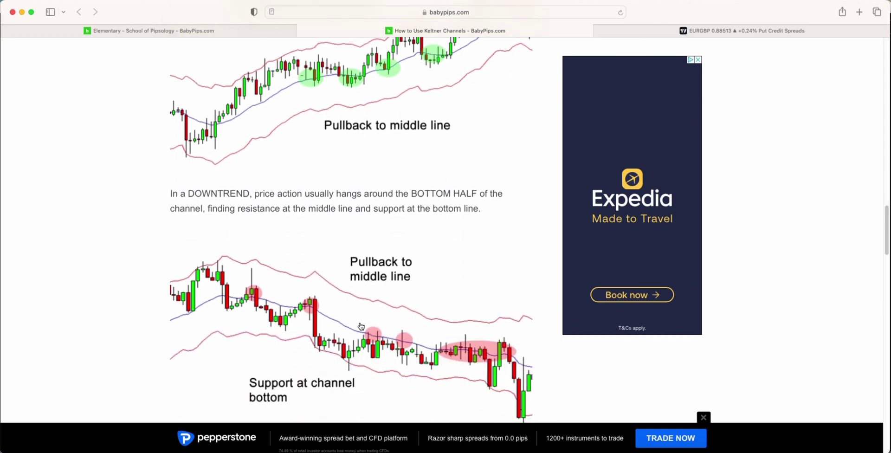
{"action": "scroll", "coordinate": [435, 327], "scroll_direction": "down", "scroll_amount": 2}
{"action": "scroll", "coordinate": [435, 327], "scroll_direction": "down", "scroll_amount": 7}
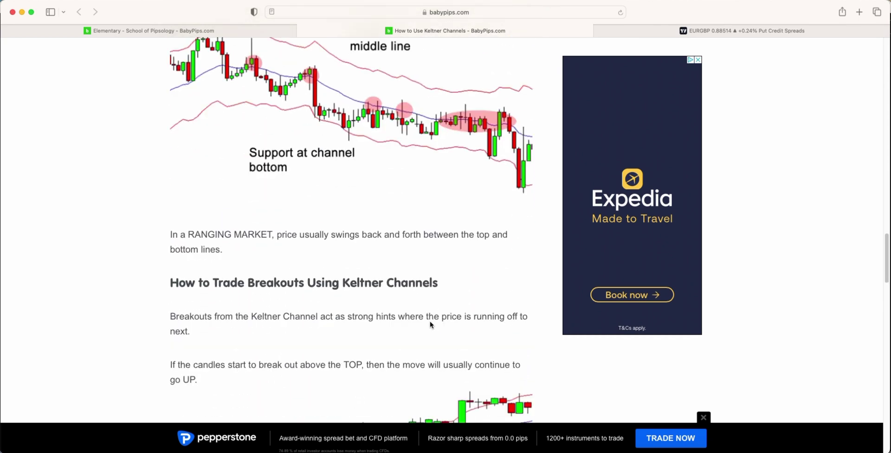
{"action": "scroll", "coordinate": [431, 325], "scroll_direction": "down", "scroll_amount": 5}
{"action": "scroll", "coordinate": [431, 325], "scroll_direction": "down", "scroll_amount": 3}
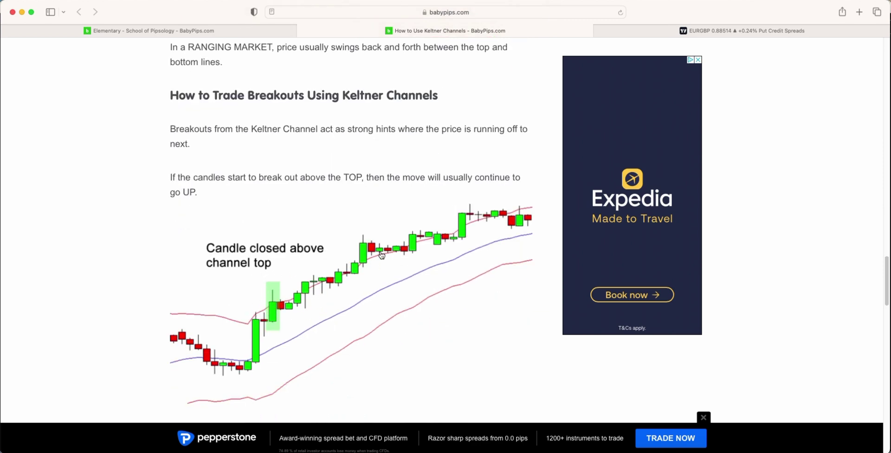
{"action": "scroll", "coordinate": [483, 209], "scroll_direction": "down", "scroll_amount": 1}
{"action": "scroll", "coordinate": [480, 219], "scroll_direction": "down", "scroll_amount": 15}
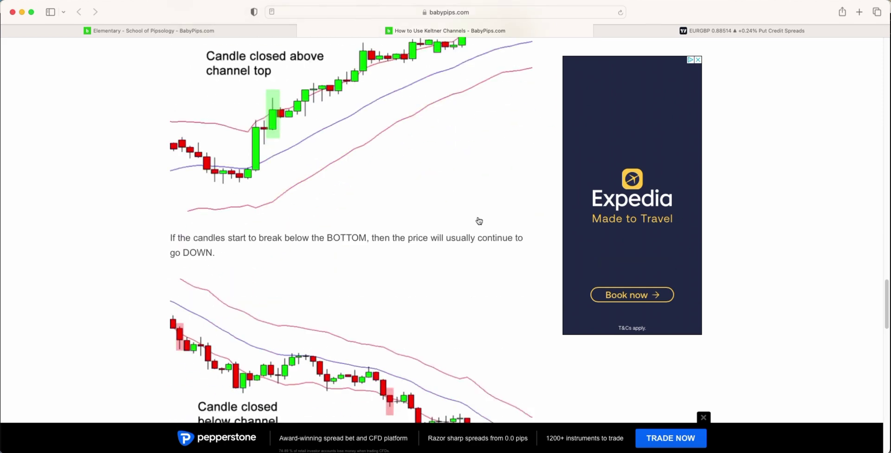
{"action": "scroll", "coordinate": [478, 219], "scroll_direction": "up", "scroll_amount": 3}
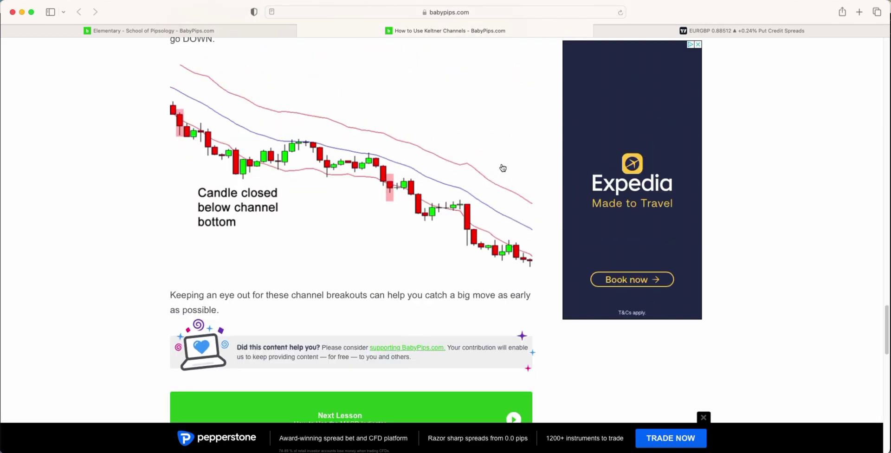
Show the EURGBP daily chart, dismiss the TradeStation ad and undo a stray brush stroke
{"action": "left_click", "coordinate": [681, 28]}
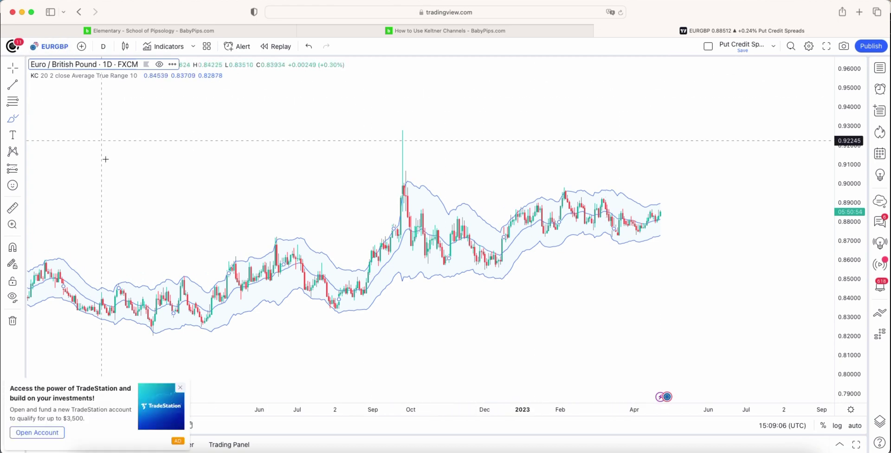
{"action": "left_click", "coordinate": [180, 388]}
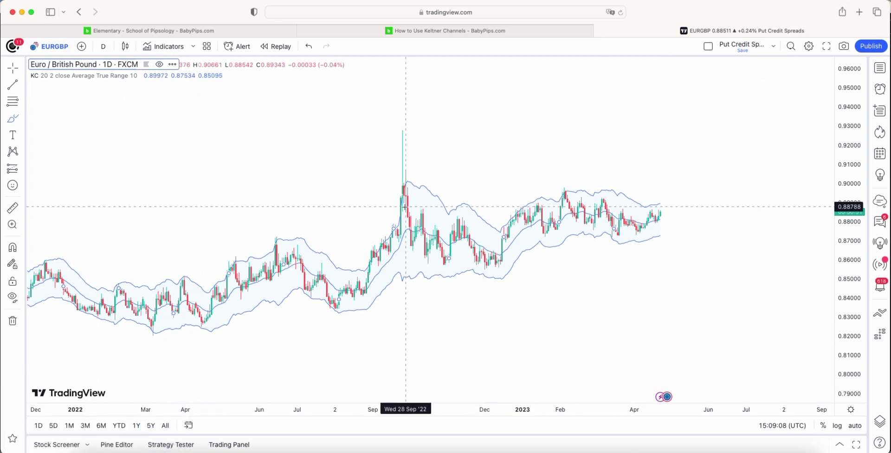
{"action": "left_click_drag", "start_coordinate": [320, 220], "coordinate": [325, 213]}
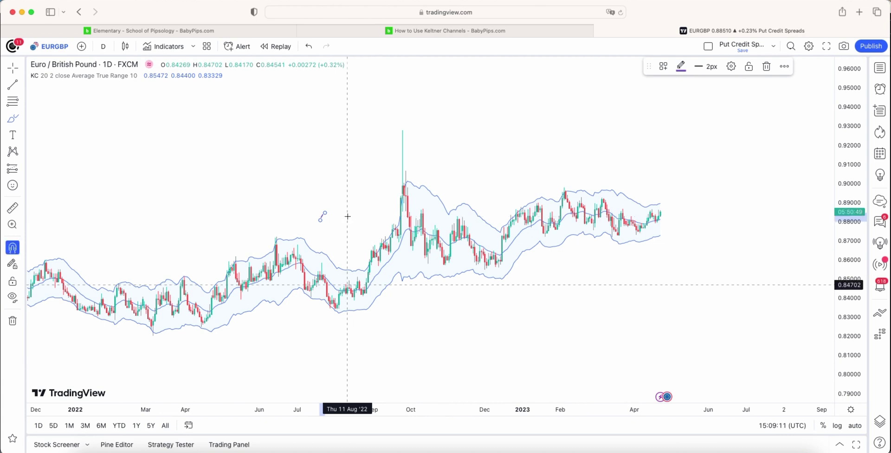
{"action": "key", "text": "super+z"}
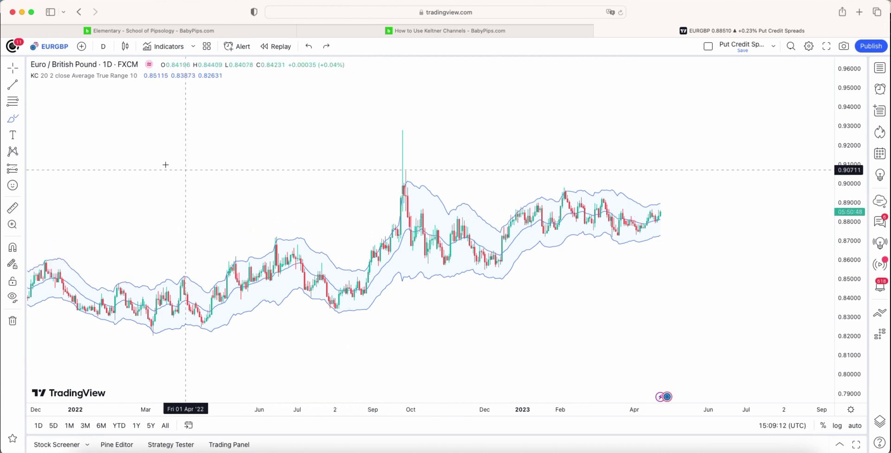
{"action": "left_click", "coordinate": [12, 68]}
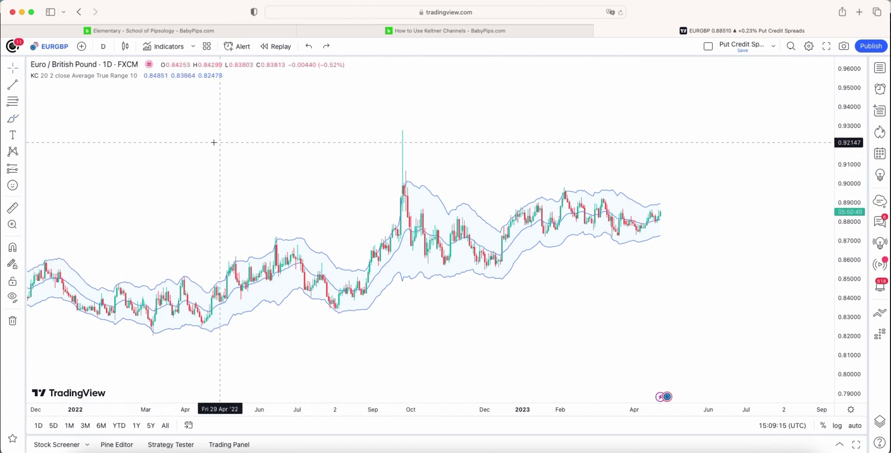
Peek at the Keltner Channel settings and search the indicators list for 'kel'
{"action": "mouse_move", "coordinate": [134, 78]}
{"action": "double_click", "coordinate": [98, 79]}
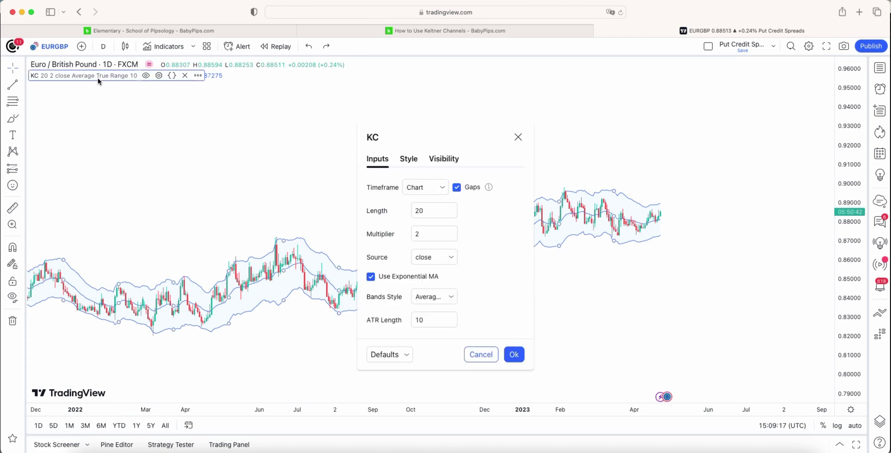
{"action": "left_click", "coordinate": [518, 137]}
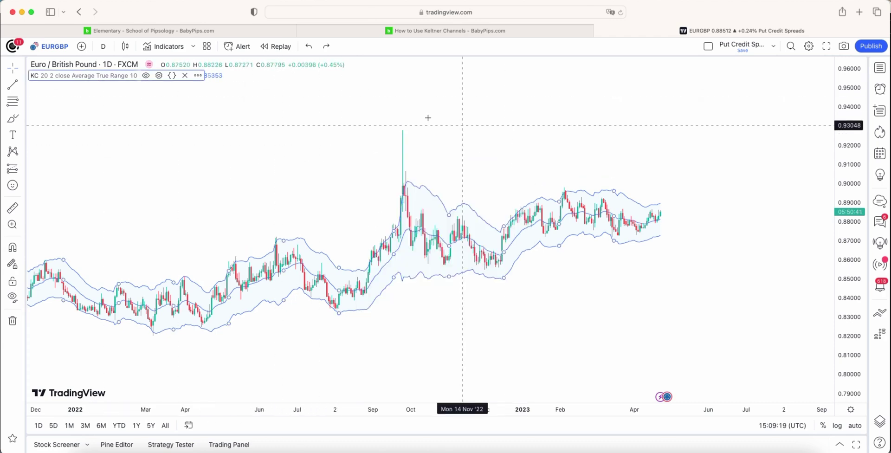
{"action": "left_click", "coordinate": [161, 47]}
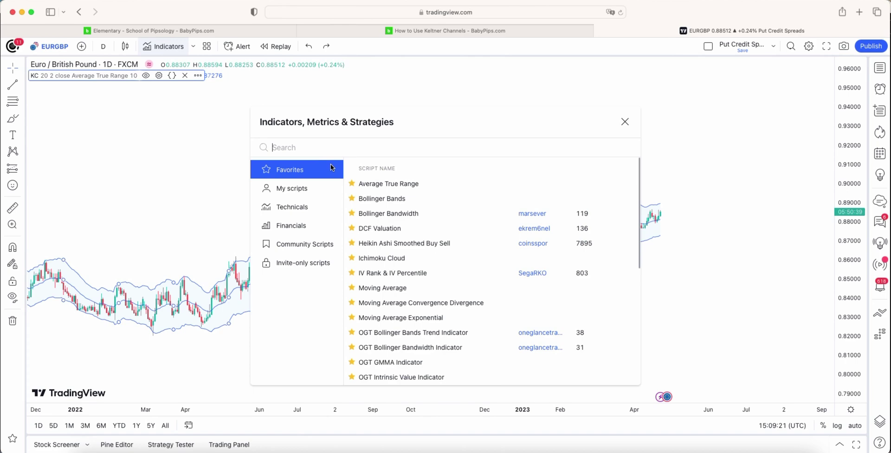
{"action": "type", "text": "kel"}
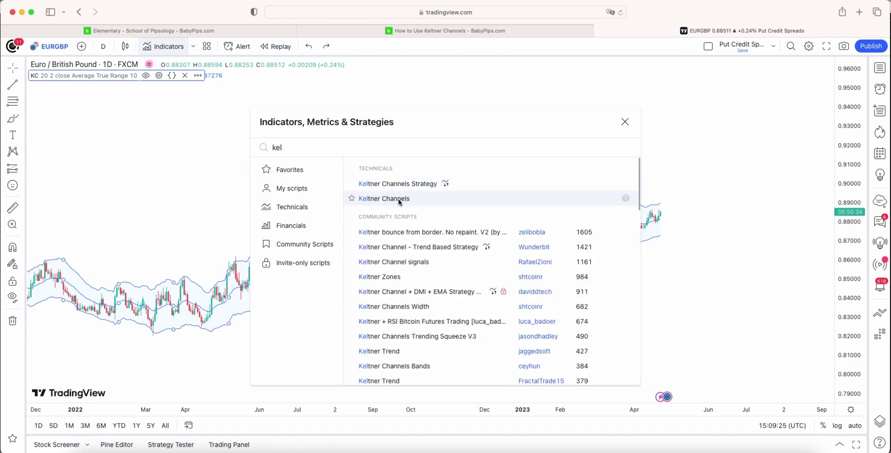
{"action": "left_click", "coordinate": [625, 121]}
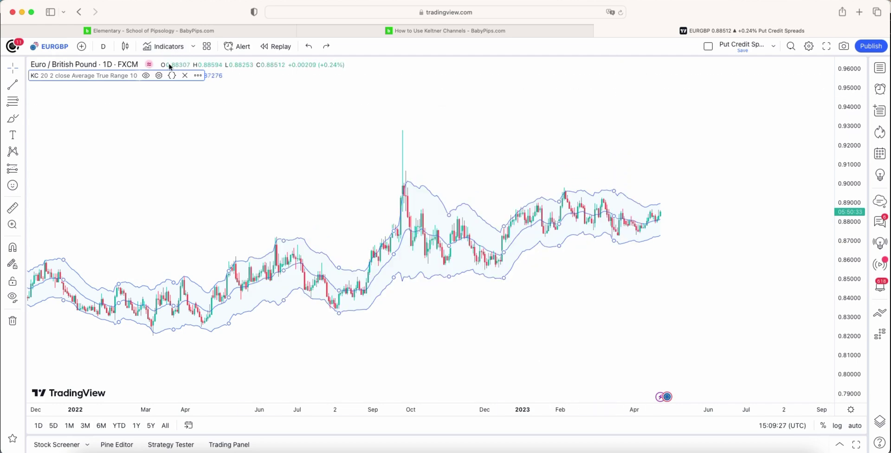
Set Keltner Channel Length 20, Multiplier 2 and ATR Length 10, and confirm
{"action": "double_click", "coordinate": [111, 79]}
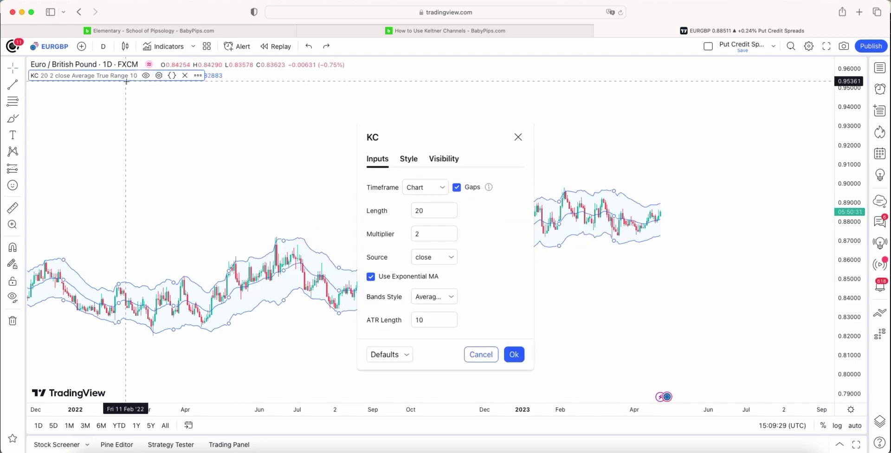
{"action": "double_click", "coordinate": [422, 211]}
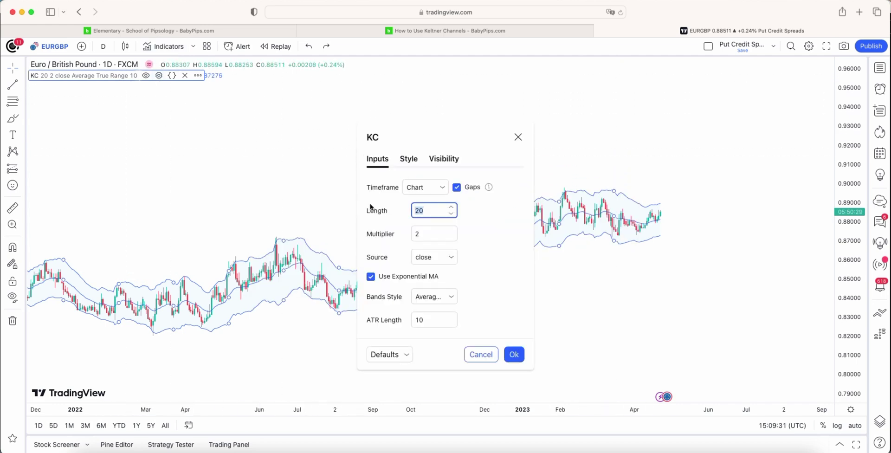
{"action": "double_click", "coordinate": [427, 233]}
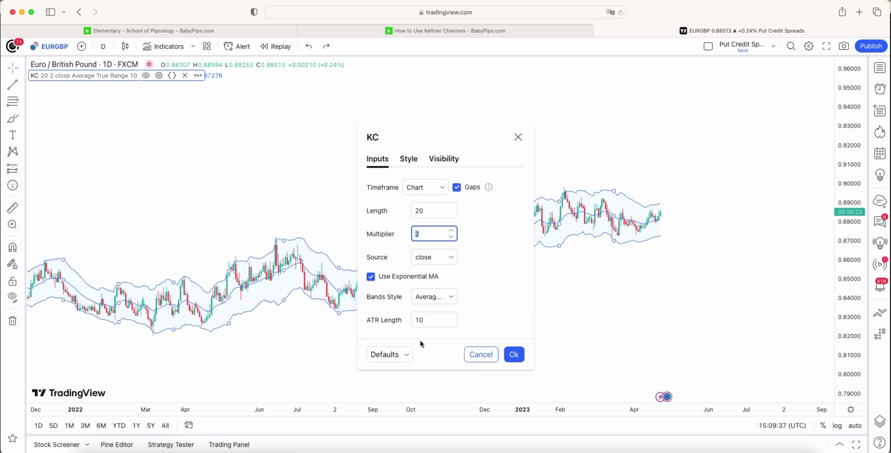
{"action": "double_click", "coordinate": [424, 320]}
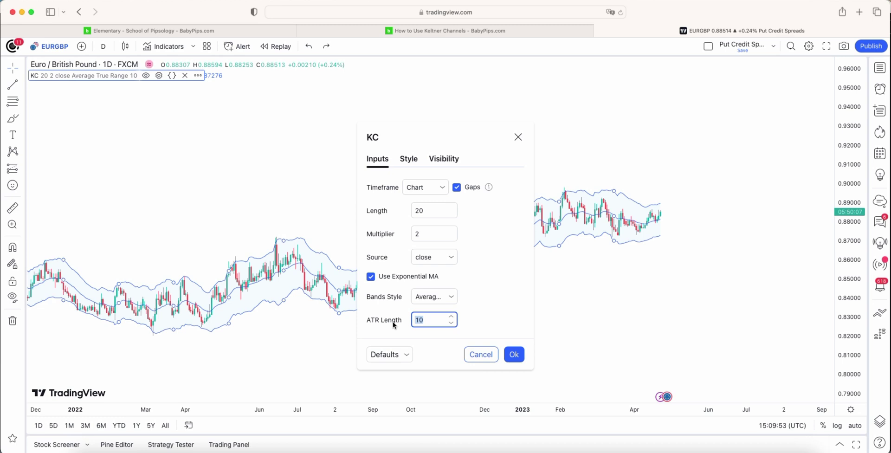
{"action": "left_click", "coordinate": [514, 355]}
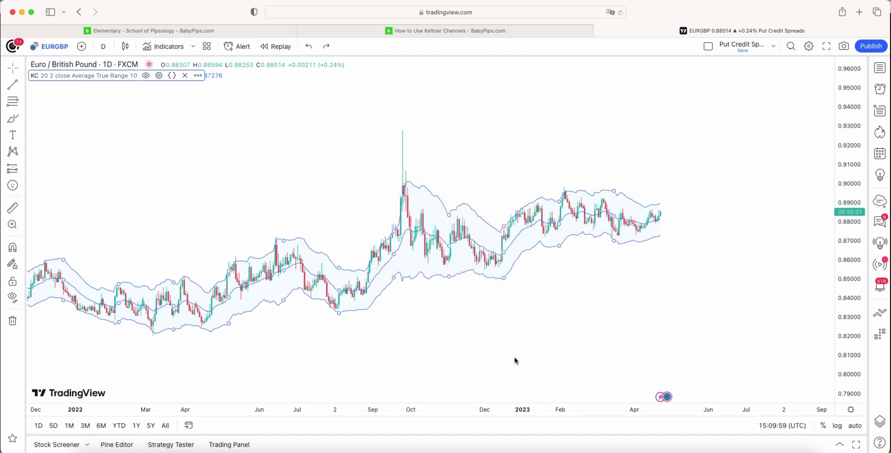
With the Brush, circle the spring, June and July 2022 candles touching the bands
{"action": "left_click", "coordinate": [501, 332]}
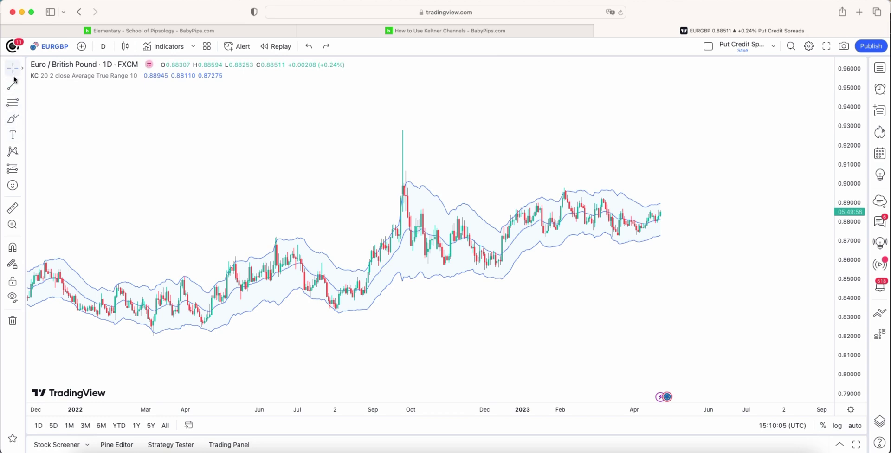
{"action": "left_click", "coordinate": [14, 119]}
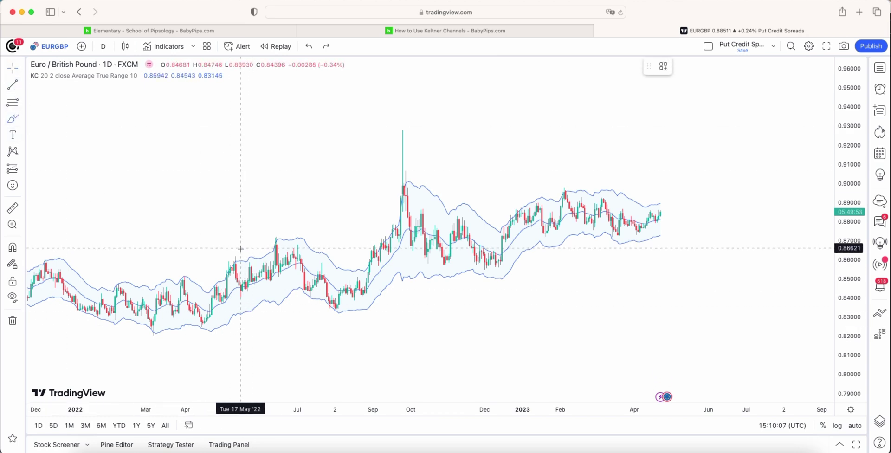
{"action": "mouse_move", "coordinate": [235, 255]}
{"action": "left_mouse_down"}
{"action": "mouse_move", "coordinate": [222, 274]}
{"action": "mouse_move", "coordinate": [241, 259]}
{"action": "left_mouse_up"}
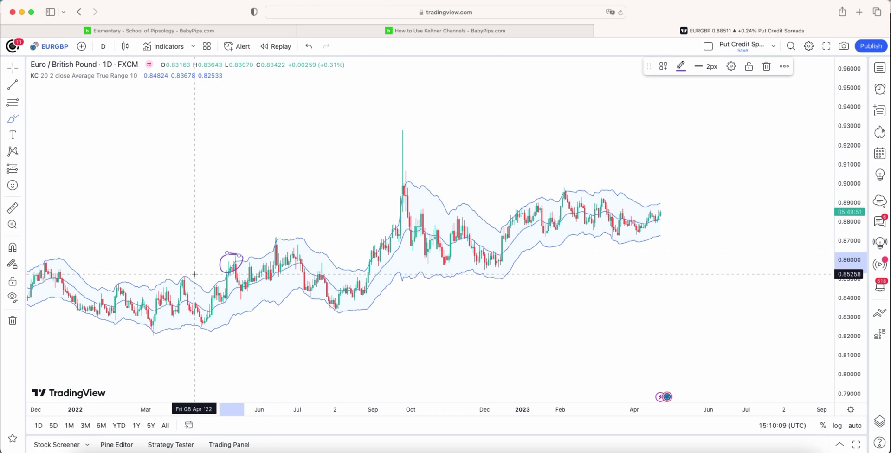
{"action": "left_click_drag", "start_coordinate": [193, 272], "coordinate": [173, 281]}
{"action": "mouse_move", "coordinate": [272, 232]}
{"action": "left_mouse_down"}
{"action": "mouse_move", "coordinate": [258, 242]}
{"action": "mouse_move", "coordinate": [281, 239]}
{"action": "left_mouse_up"}
{"action": "mouse_move", "coordinate": [332, 307]}
{"action": "left_mouse_down"}
{"action": "mouse_move", "coordinate": [356, 311]}
{"action": "mouse_move", "coordinate": [337, 299]}
{"action": "mouse_move", "coordinate": [326, 313]}
{"action": "mouse_move", "coordinate": [338, 297]}
{"action": "left_mouse_up"}
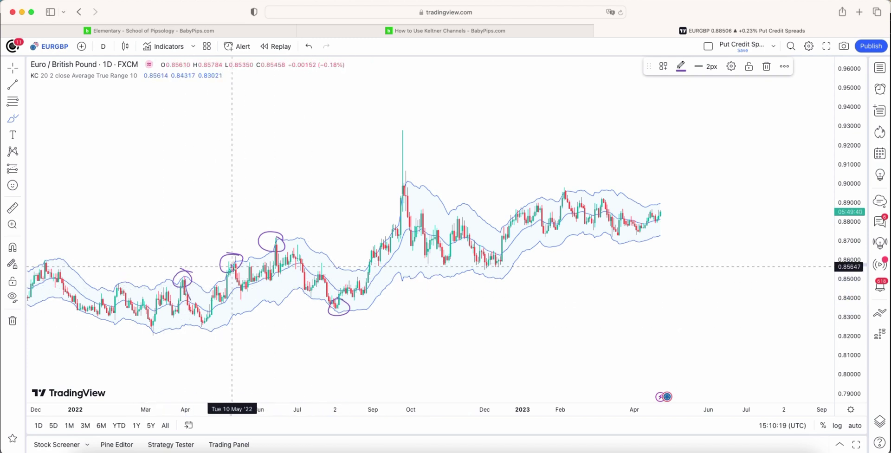
Circle the late June low at the lower band and the Sep '22 spike
{"action": "left_click_drag", "start_coordinate": [276, 244], "coordinate": [287, 277]}
{"action": "mouse_move", "coordinate": [335, 307]}
{"action": "left_mouse_down"}
{"action": "mouse_move", "coordinate": [345, 290]}
{"action": "mouse_move", "coordinate": [310, 303]}
{"action": "mouse_move", "coordinate": [296, 290]}
{"action": "mouse_move", "coordinate": [316, 282]}
{"action": "left_mouse_up"}
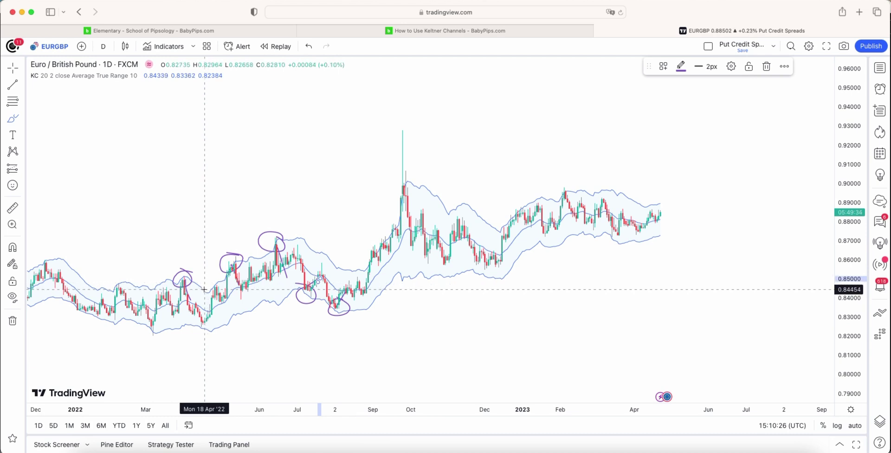
{"action": "mouse_move", "coordinate": [413, 190]}
{"action": "left_mouse_down"}
{"action": "mouse_move", "coordinate": [390, 123]}
{"action": "mouse_move", "coordinate": [372, 191]}
{"action": "mouse_move", "coordinate": [403, 161]}
{"action": "left_mouse_up"}
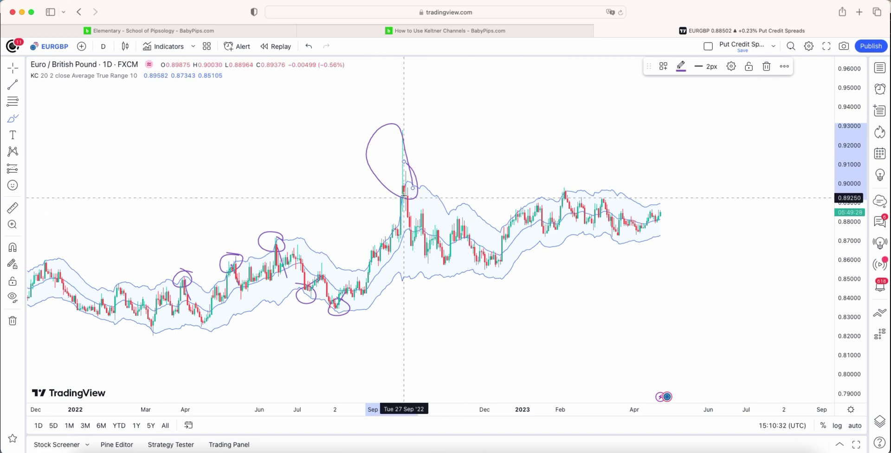
{"action": "left_click_drag", "start_coordinate": [411, 201], "coordinate": [438, 252]}
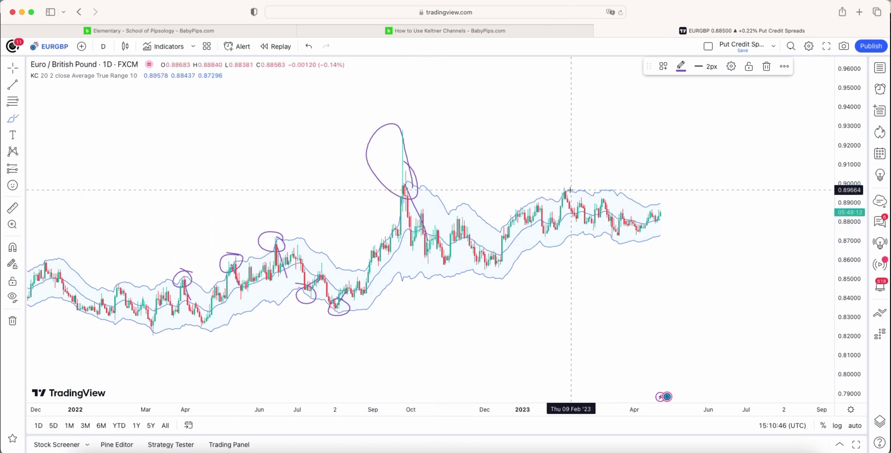
Circle the Feb '23 peak, draw range lines near 0.898 and 0.867, circle the latest upper-band candles
{"action": "mouse_move", "coordinate": [563, 194]}
{"action": "left_mouse_down"}
{"action": "mouse_move", "coordinate": [586, 231]}
{"action": "mouse_move", "coordinate": [585, 218]}
{"action": "mouse_move", "coordinate": [568, 212]}
{"action": "left_mouse_up"}
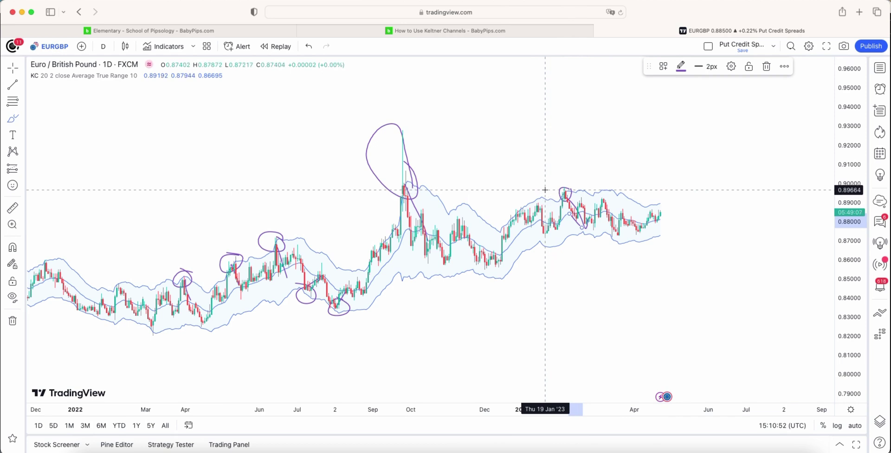
{"action": "left_click_drag", "start_coordinate": [550, 187], "coordinate": [720, 187]}
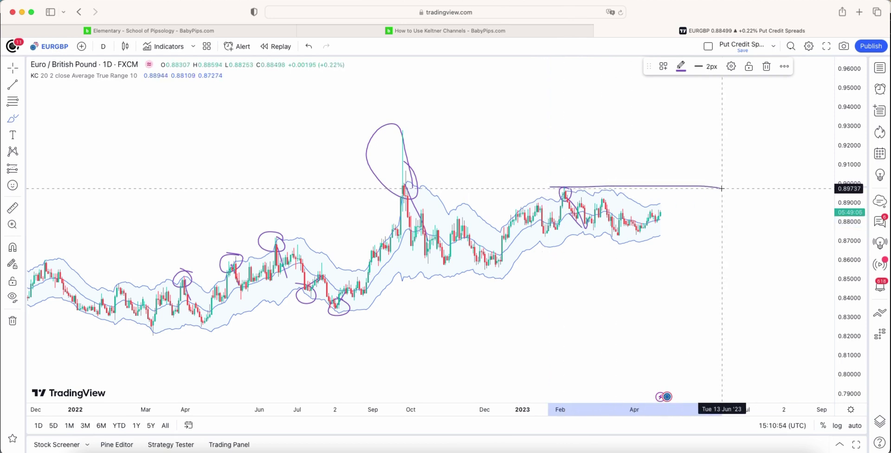
{"action": "left_click_drag", "start_coordinate": [557, 248], "coordinate": [753, 248]}
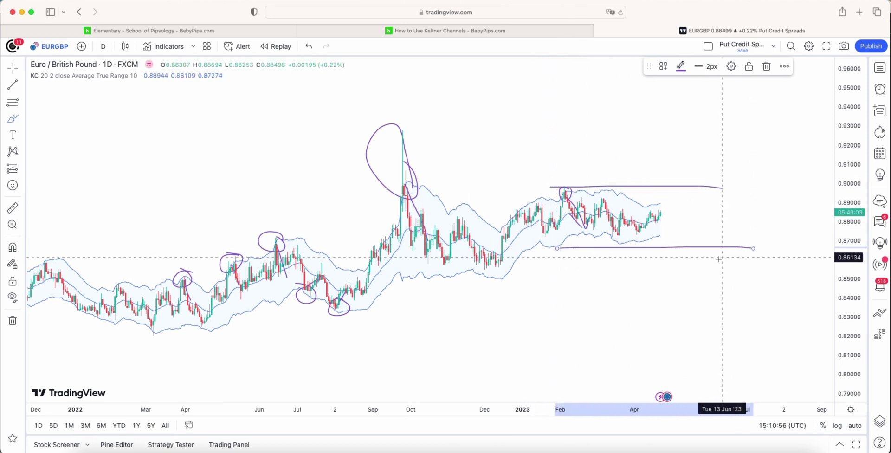
{"action": "mouse_move", "coordinate": [545, 232]}
{"action": "left_mouse_down"}
{"action": "mouse_move", "coordinate": [575, 211]}
{"action": "mouse_move", "coordinate": [653, 215]}
{"action": "mouse_move", "coordinate": [659, 236]}
{"action": "mouse_move", "coordinate": [667, 230]}
{"action": "left_mouse_up"}
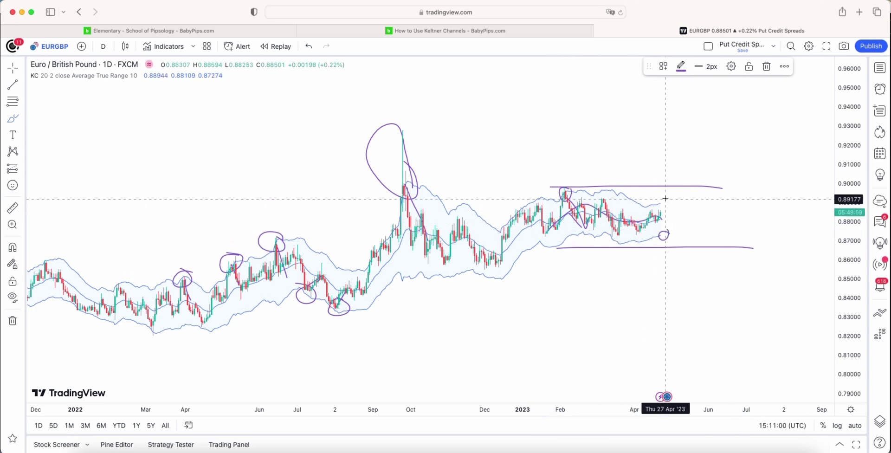
{"action": "mouse_move", "coordinate": [658, 193]}
{"action": "left_mouse_down"}
{"action": "mouse_move", "coordinate": [654, 204]}
{"action": "mouse_move", "coordinate": [664, 198]}
{"action": "left_mouse_up"}
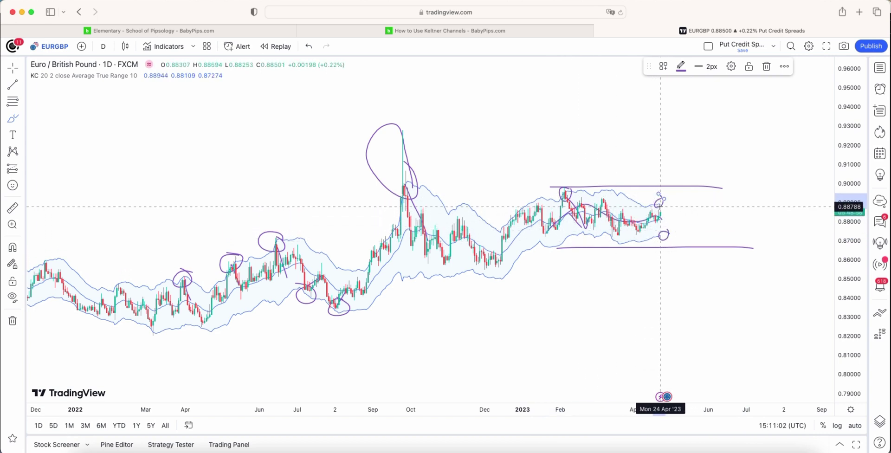